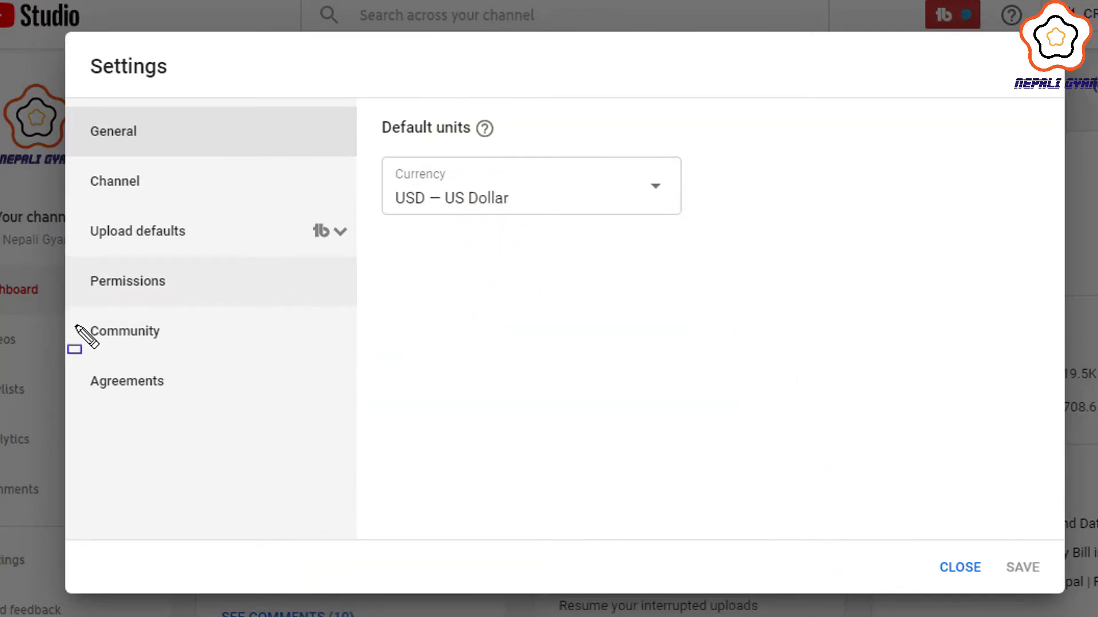
# - Open the Community settings, look through the automated filters, and activate the Moderators entry for input
pyautogui.moveTo(75, 320); pyautogui.dragTo(303, 357)
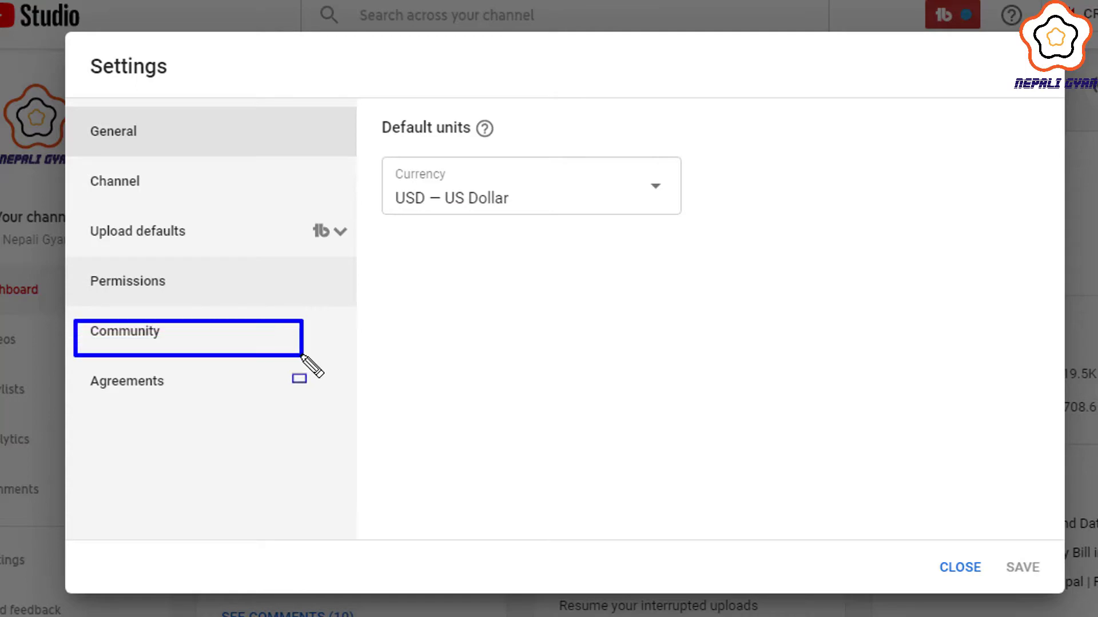
pyautogui.press('Escape')
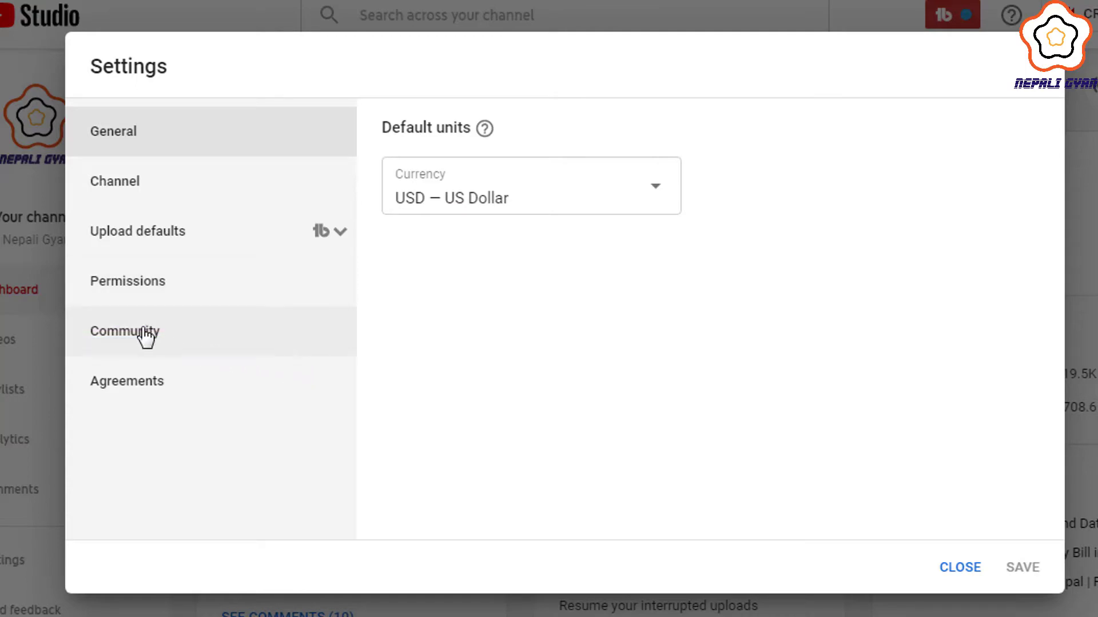
pyautogui.click(146, 337)
pyautogui.scroll(-2, 875, 263)
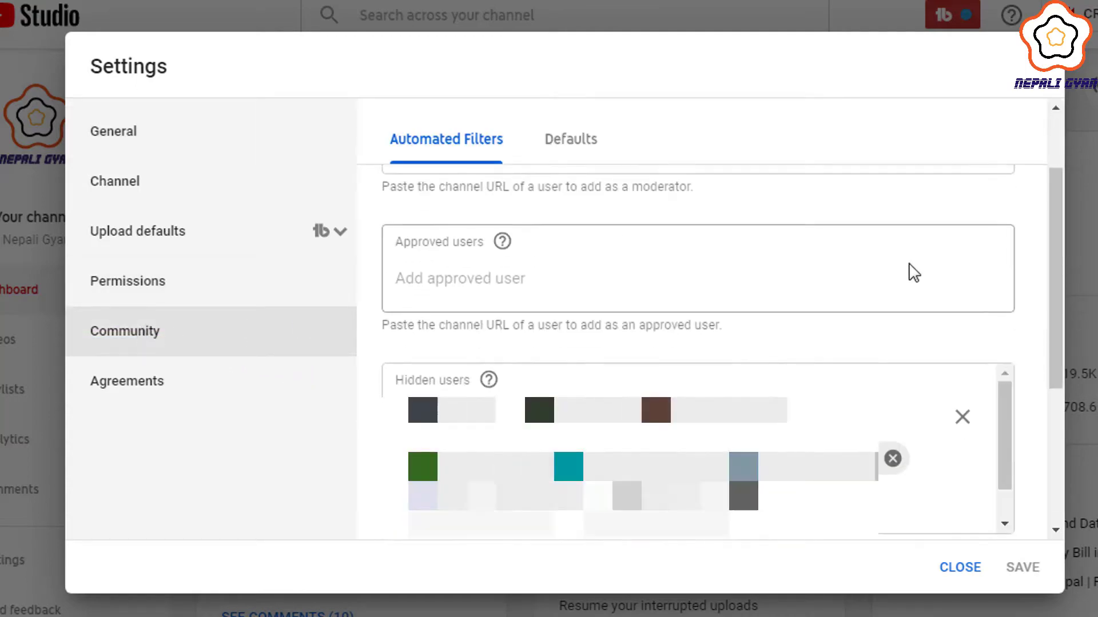
pyautogui.scroll(-4, 946, 337)
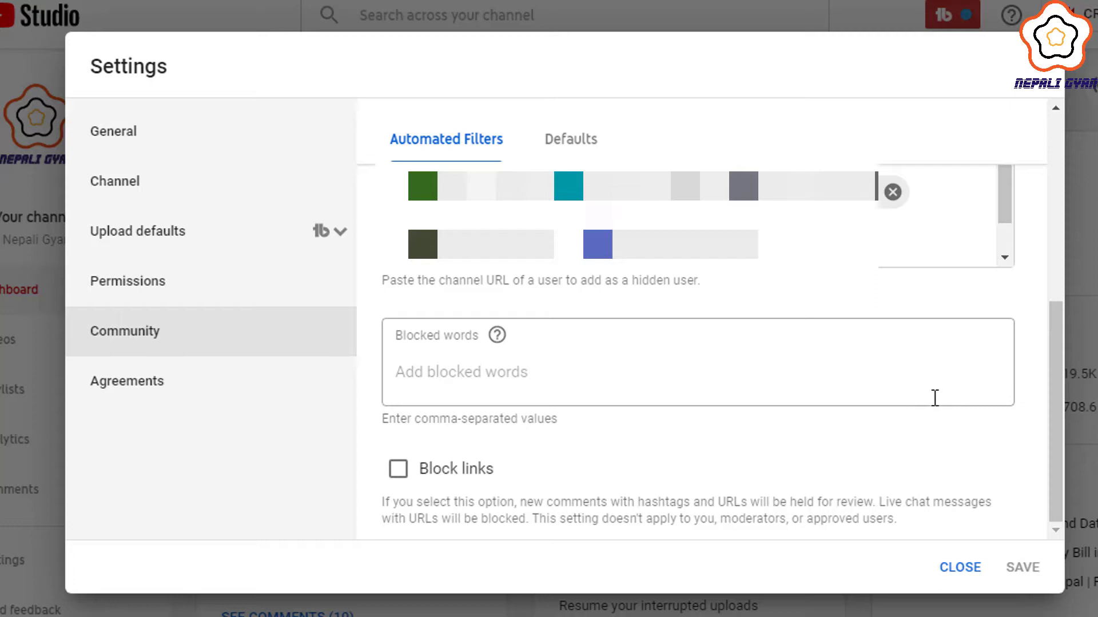
pyautogui.scroll(5, 924, 407)
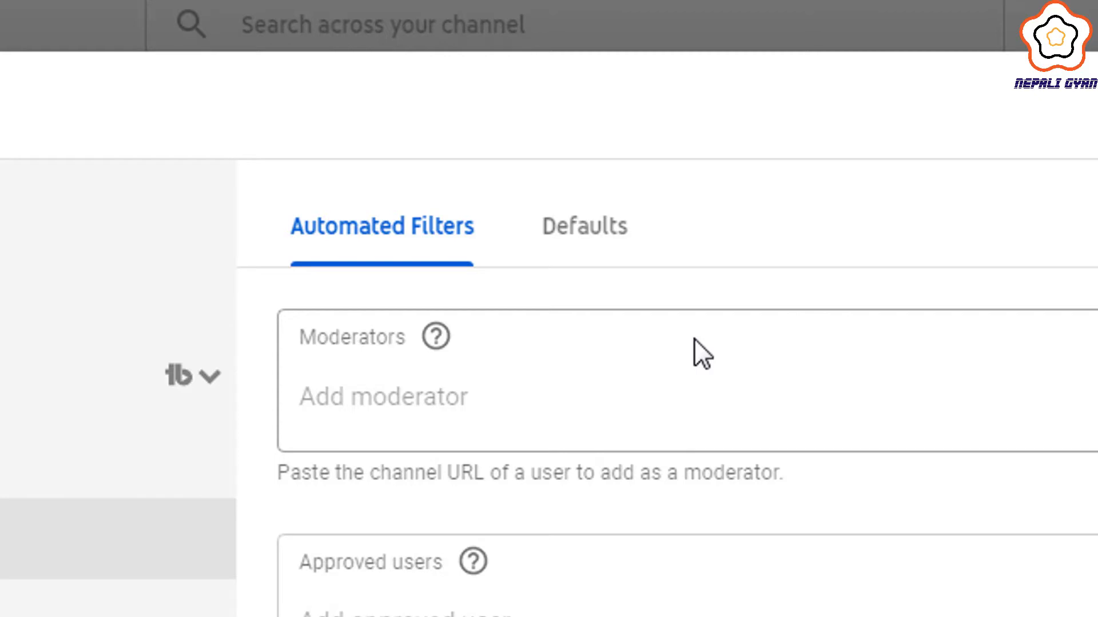
pyautogui.click(503, 394)
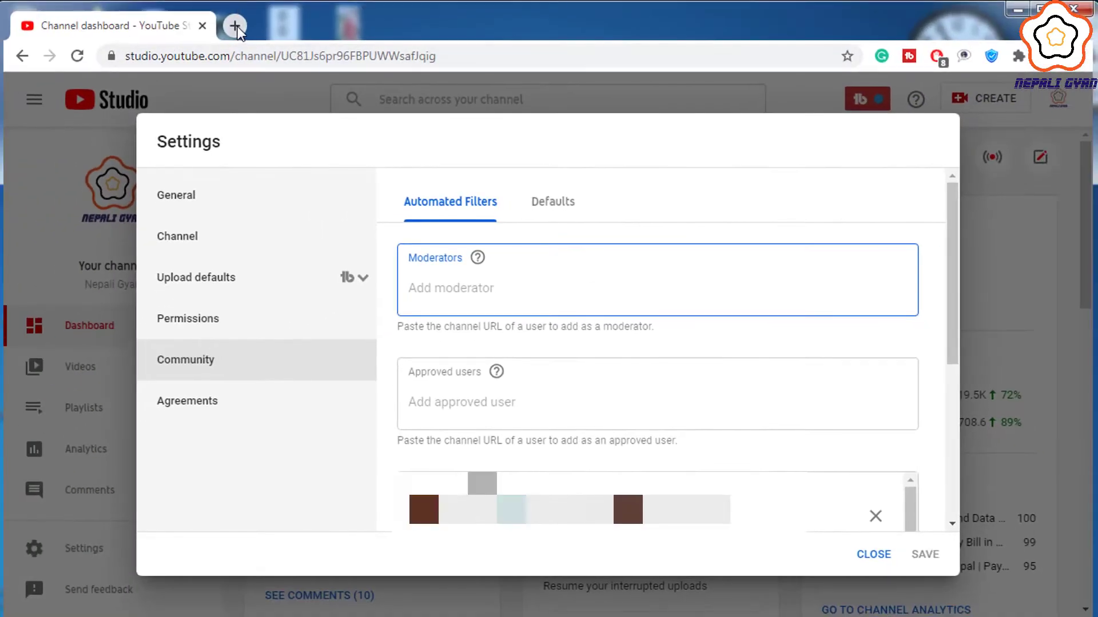
# - Open the YouTube home page in a new browser tab
pyautogui.hotkey('ctrl', 't')
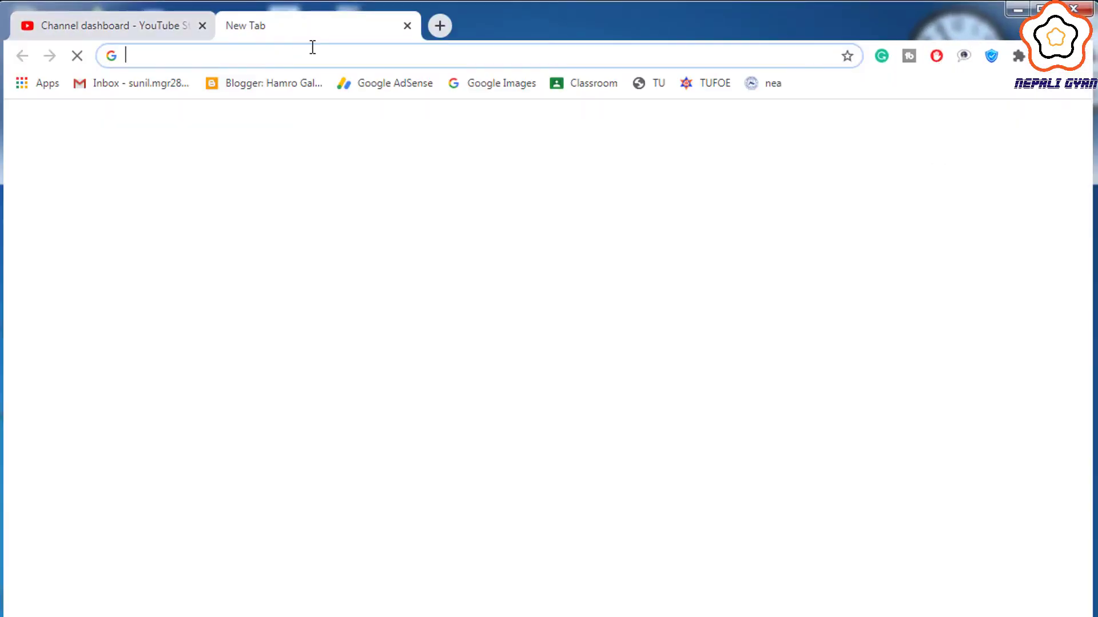
pyautogui.write('u')
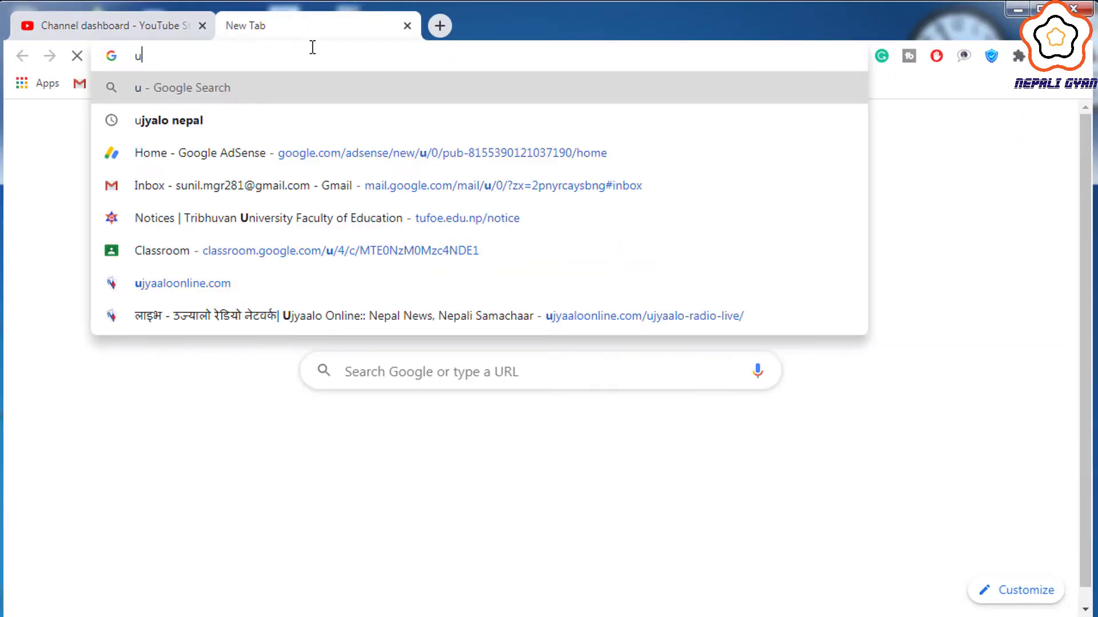
pyautogui.press('BackSpace')
pyautogui.write('y')
pyautogui.press('Return')
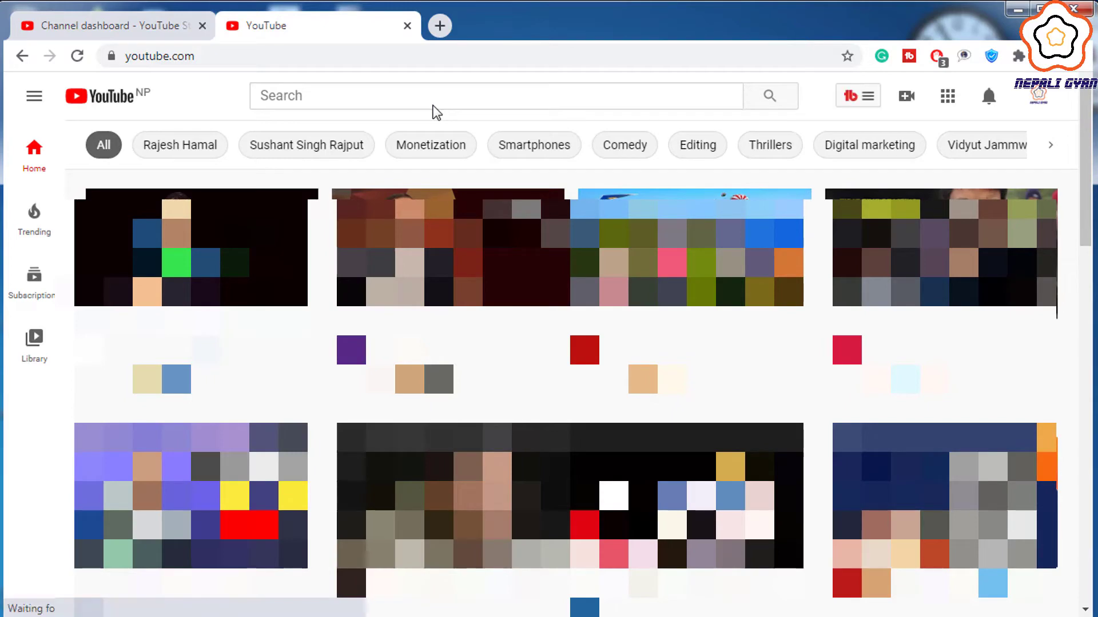
# - Search YouTube for the intended moderator by name and open that person's channel page
pyautogui.click(426, 96)
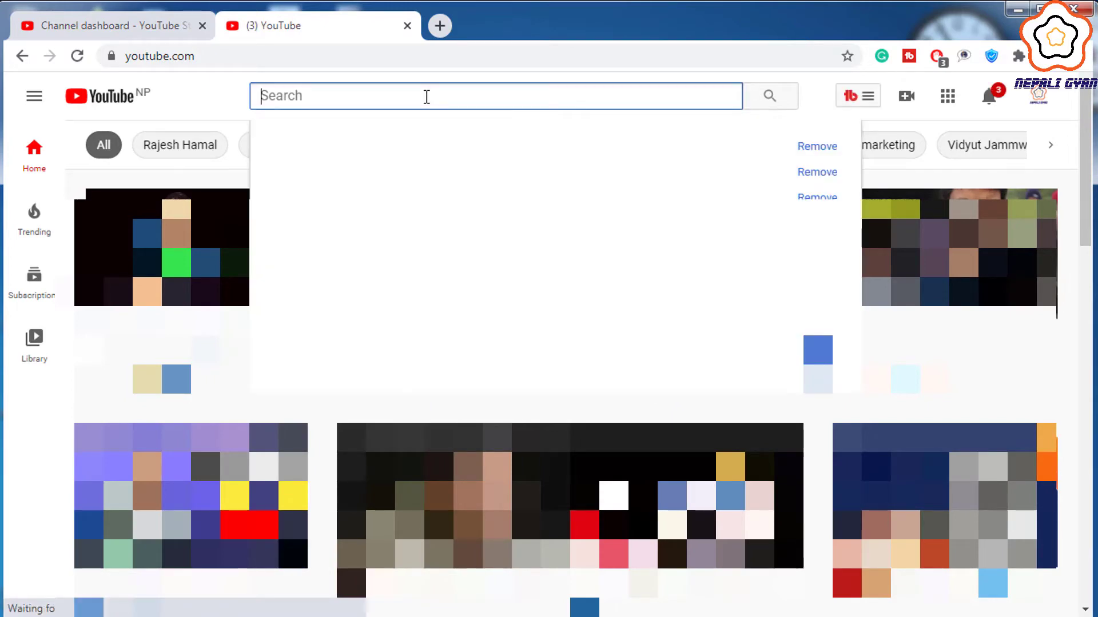
pyautogui.write('sunil')
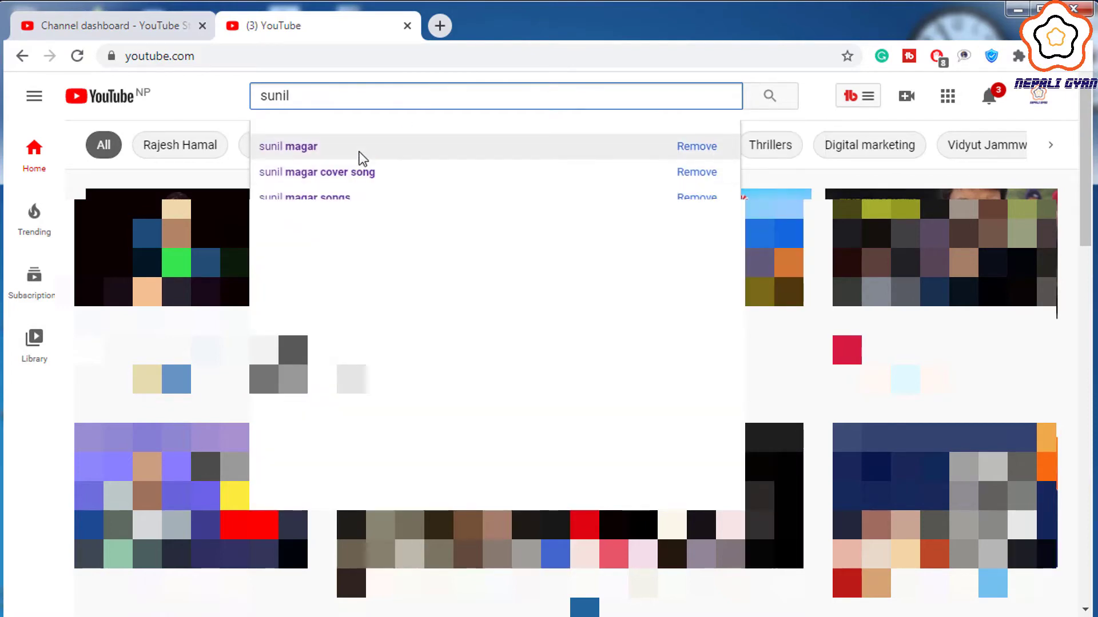
pyautogui.click(359, 151)
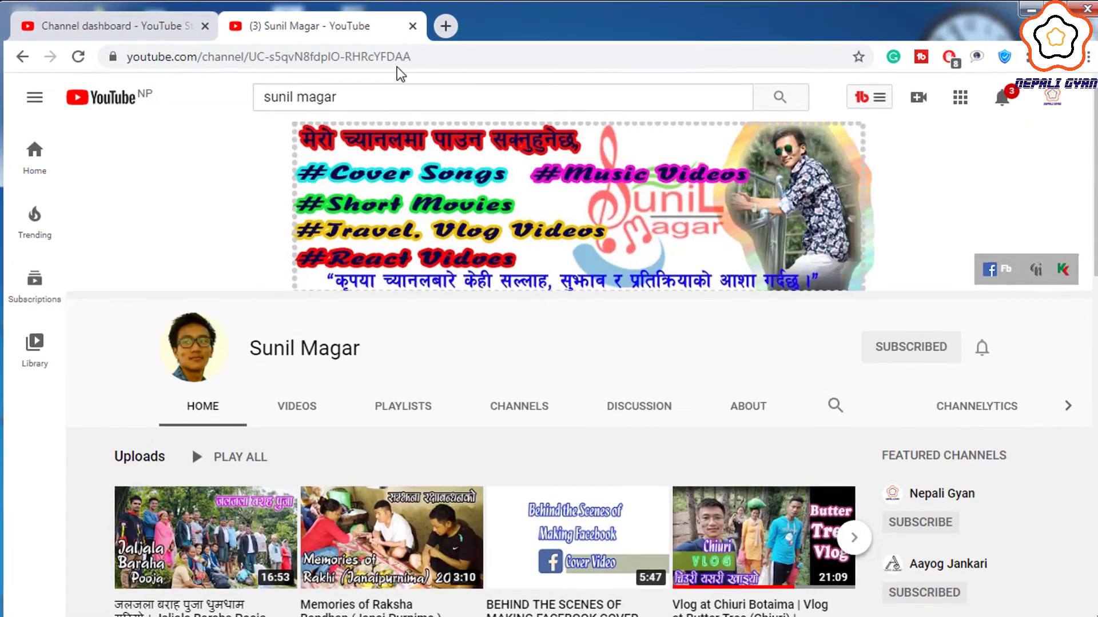
# - Copy the full web address of the opened channel
pyautogui.click(396, 62)
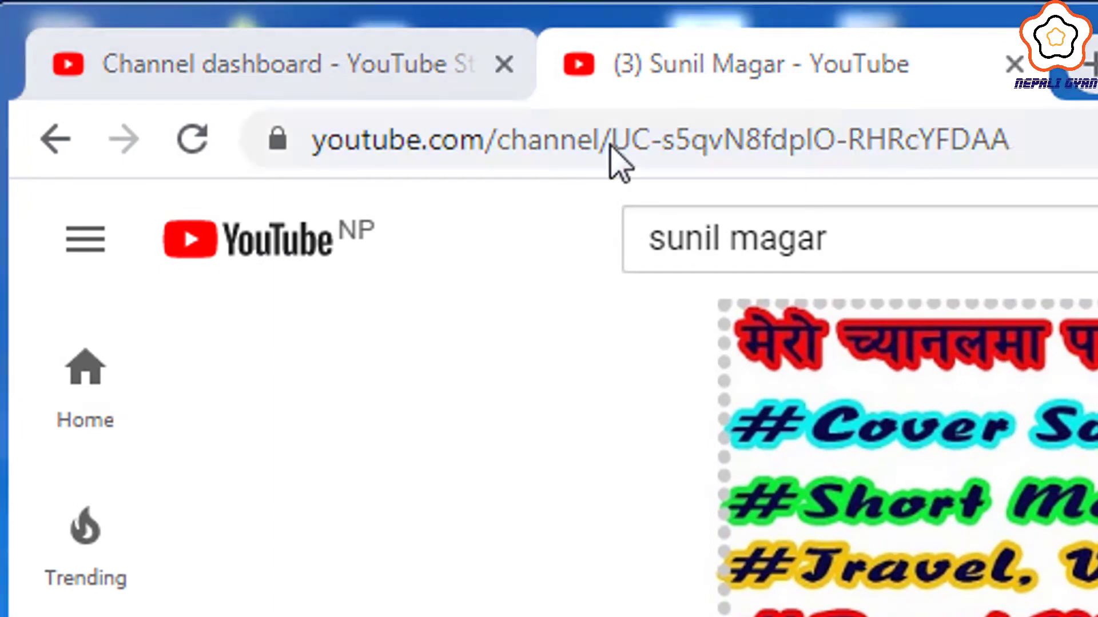
pyautogui.rightClick(848, 144)
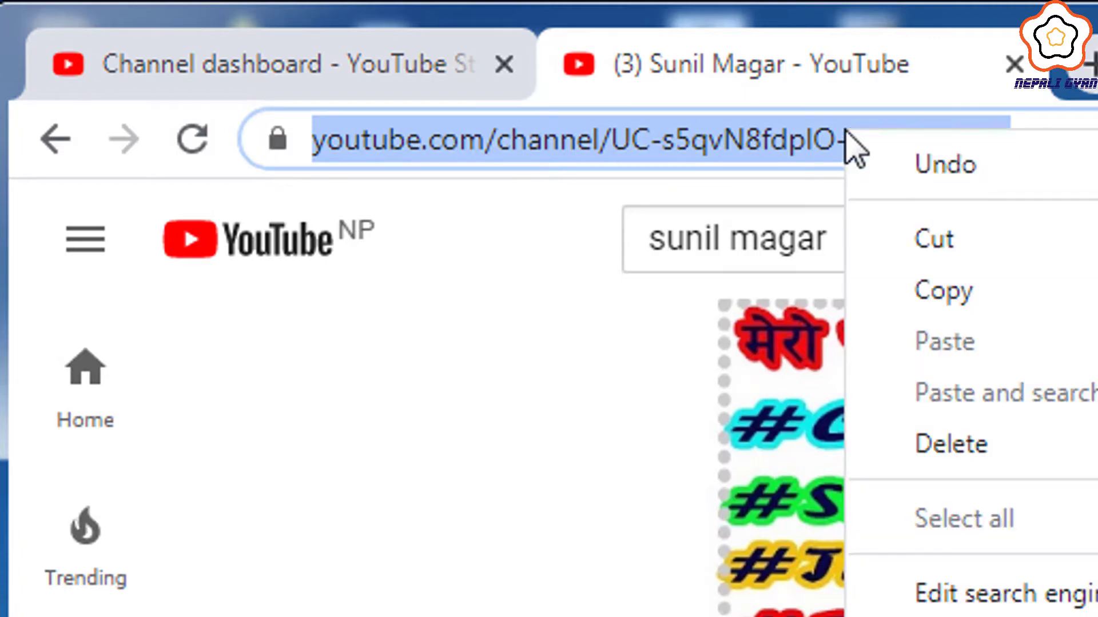
pyautogui.click(959, 289)
# - Return to the channel dashboard settings, paste the copied channel URL under Moderators, and add the matching channel
pyautogui.click(429, 71)
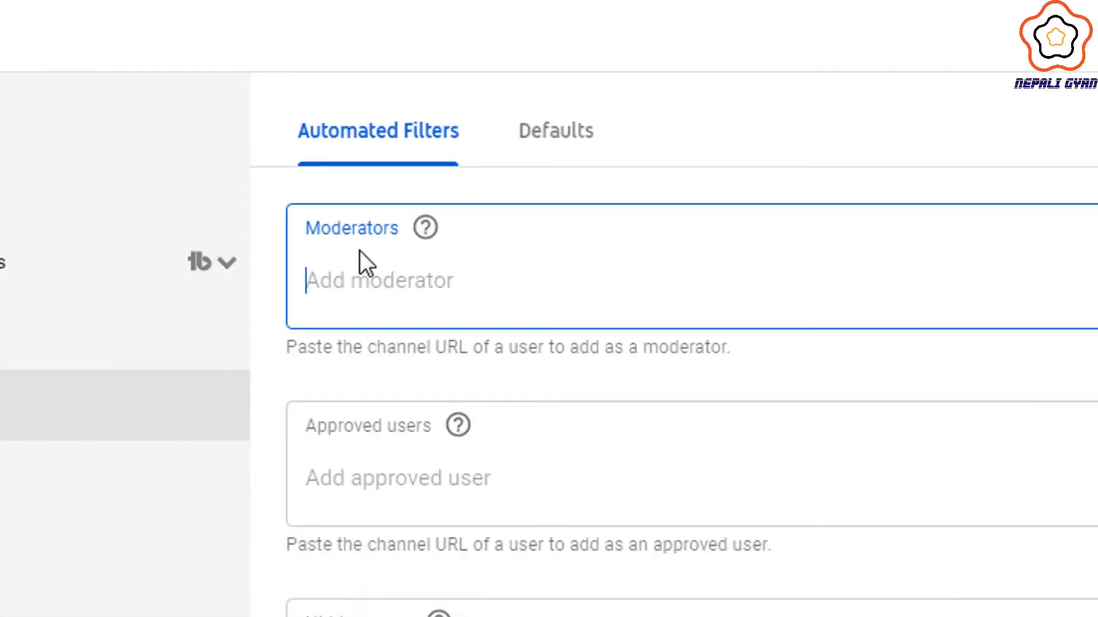
pyautogui.rightClick(431, 284)
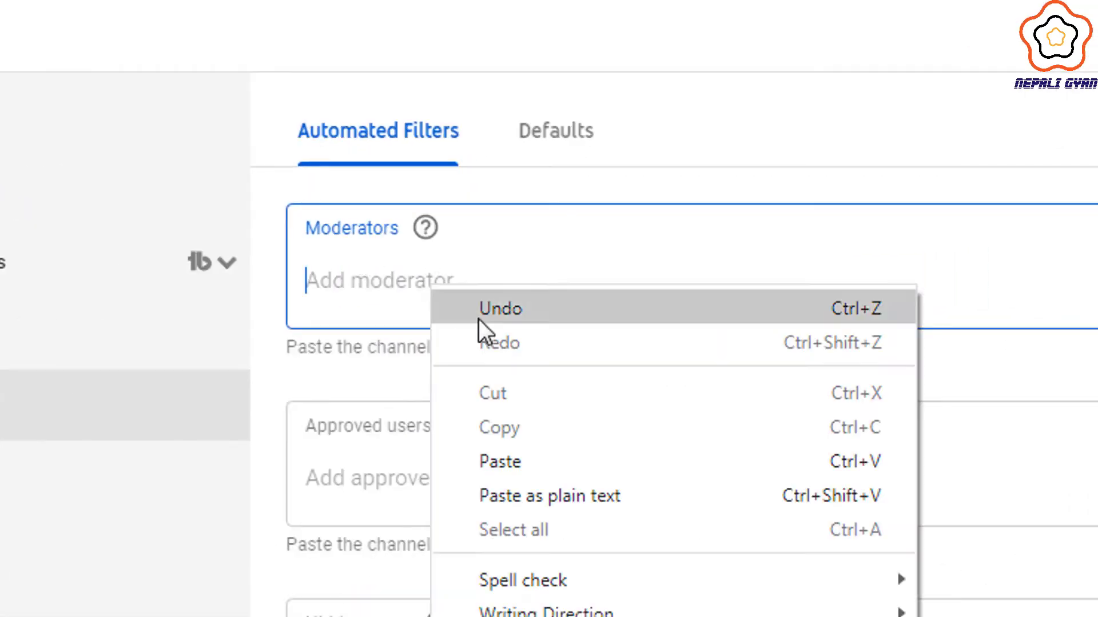
pyautogui.click(518, 461)
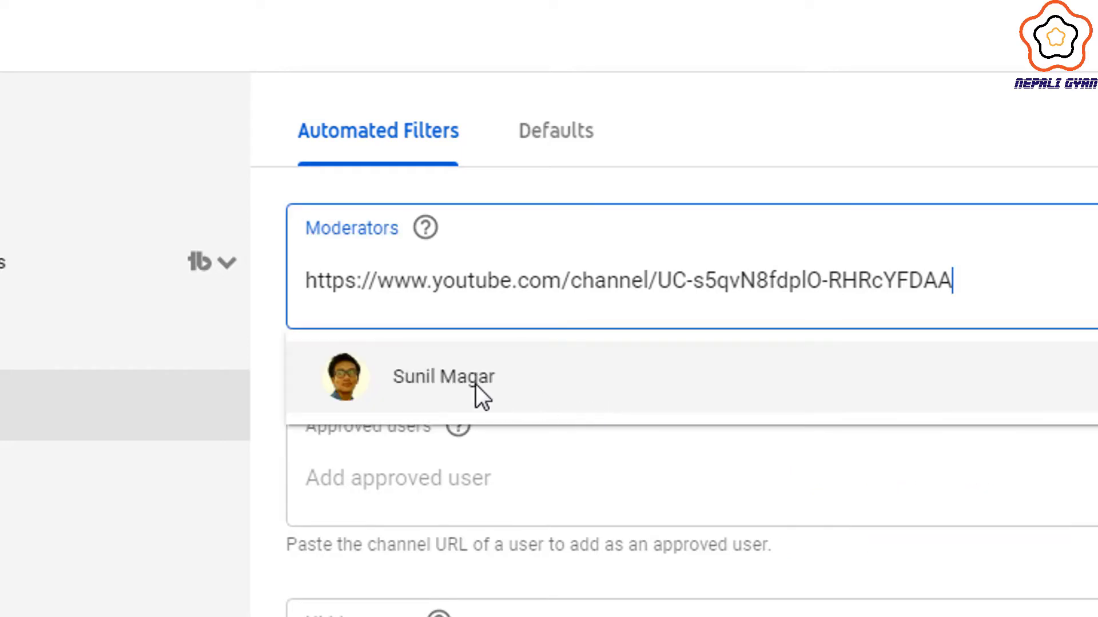
pyautogui.click(453, 374)
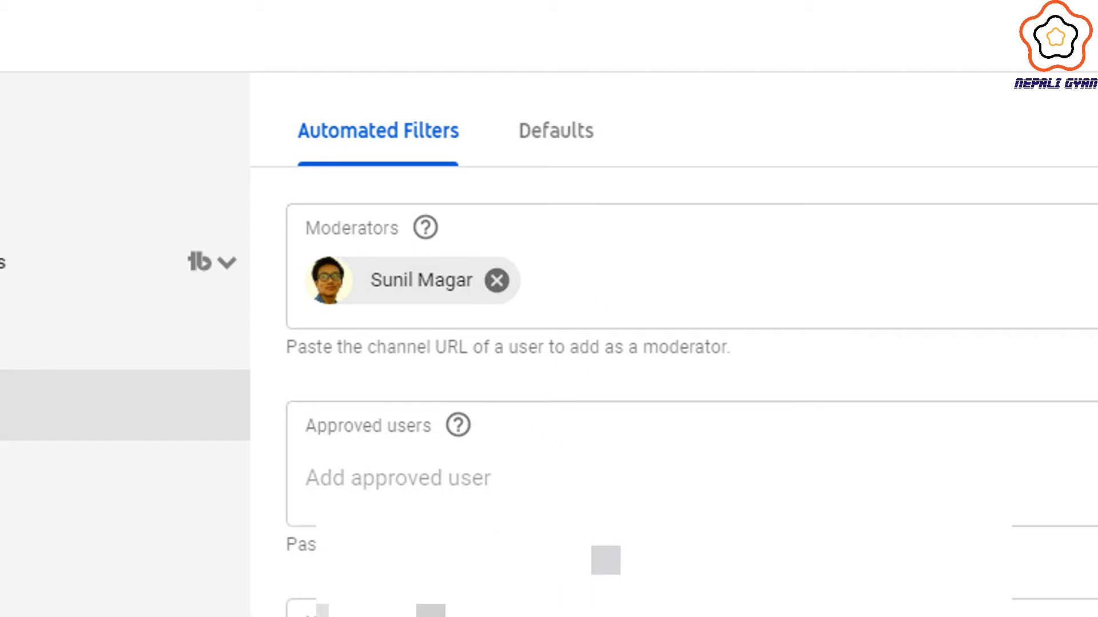
# - Add the same channel to Approved users by pasting its copied URL and accepting the match
pyautogui.scroll(-3, 550, 488)
pyautogui.click(486, 324)
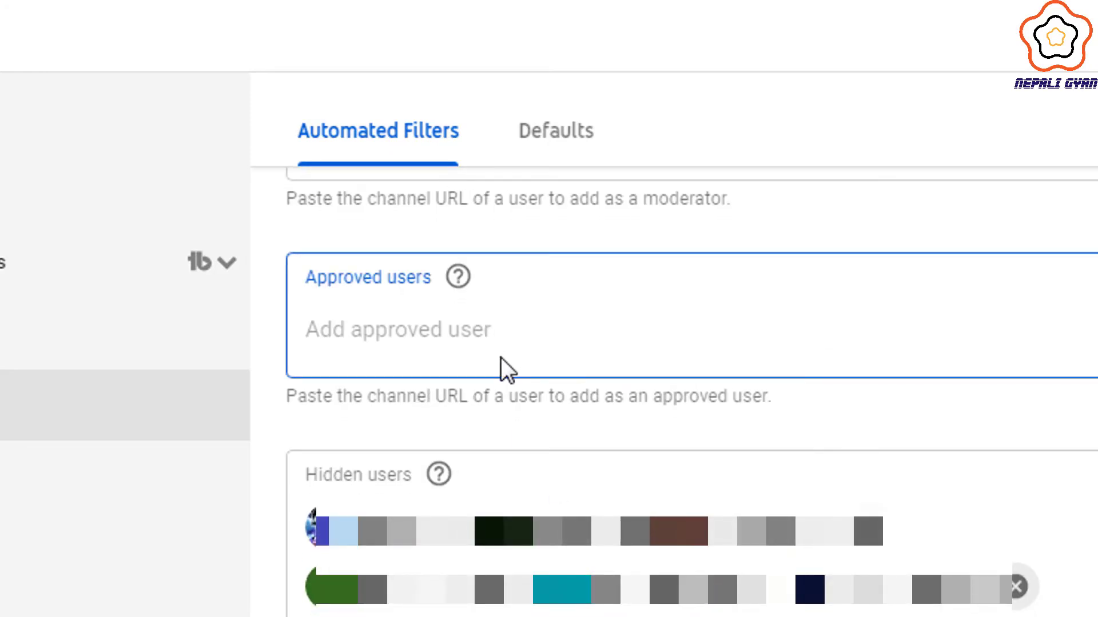
pyautogui.hotkey('ctrl', 'v')
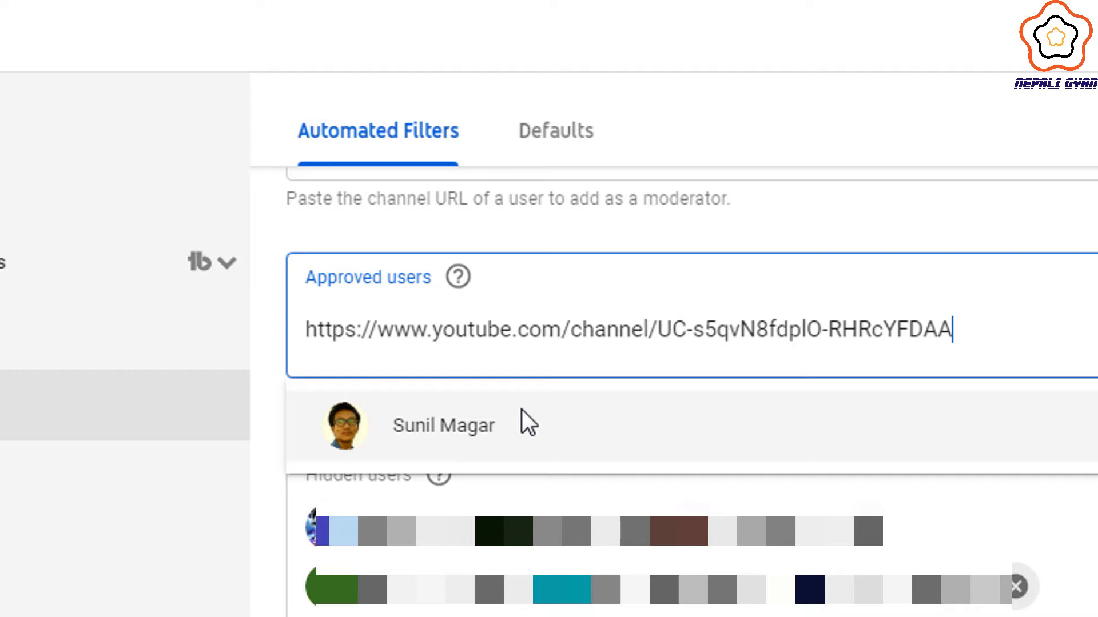
pyautogui.press('Return')
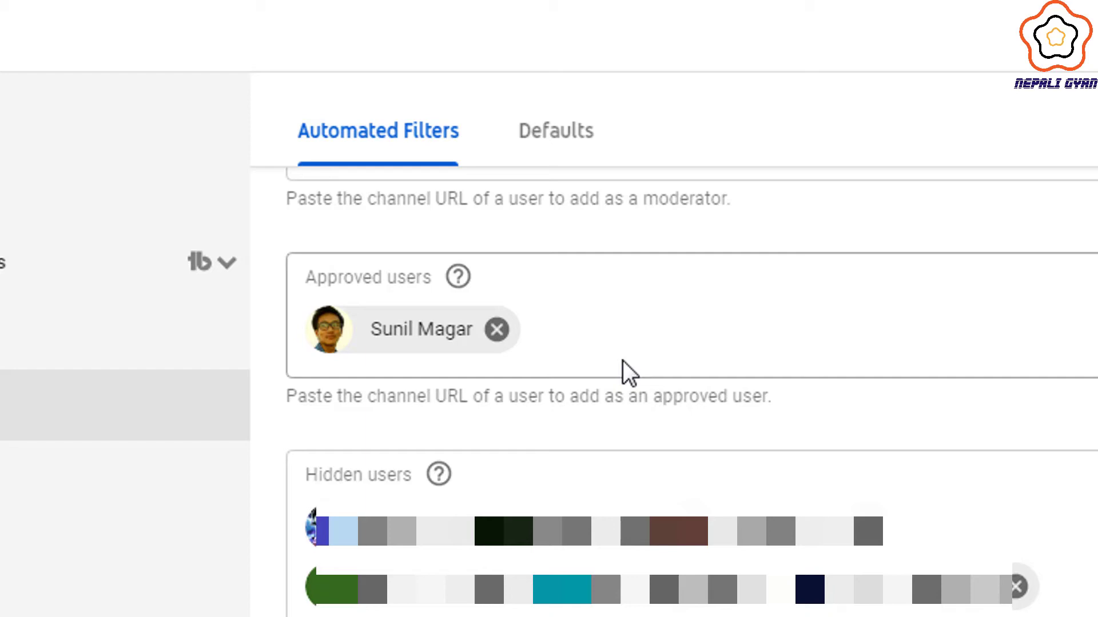
# - Review the Hidden users list and add "subscribe" as a blocked word in the automated filters
pyautogui.scroll(2, 330, 230)
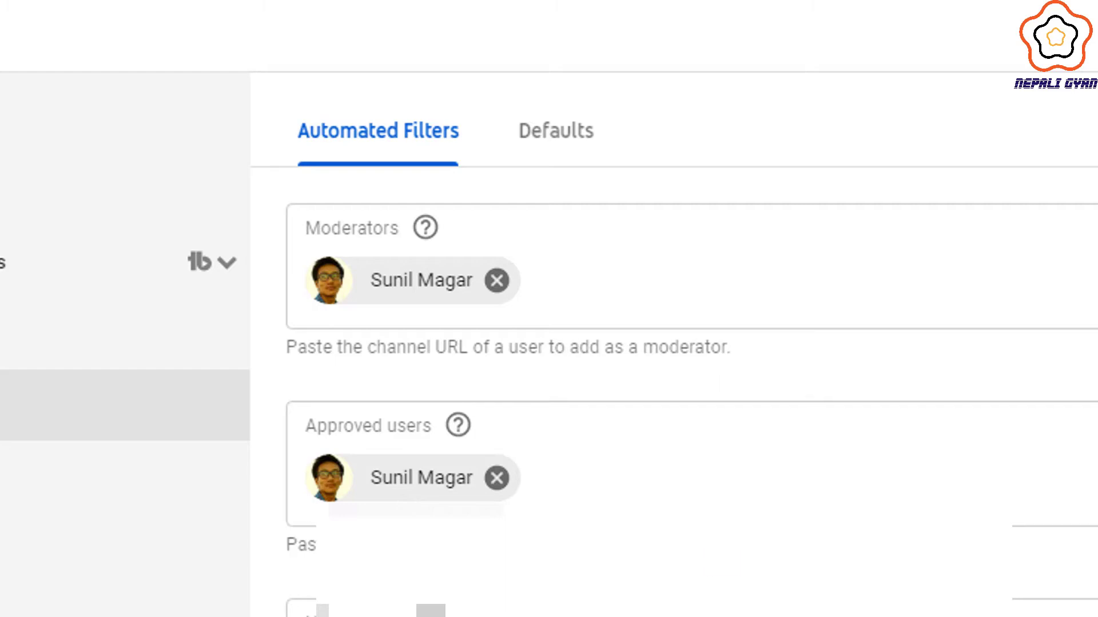
pyautogui.scroll(-8, 674, 371)
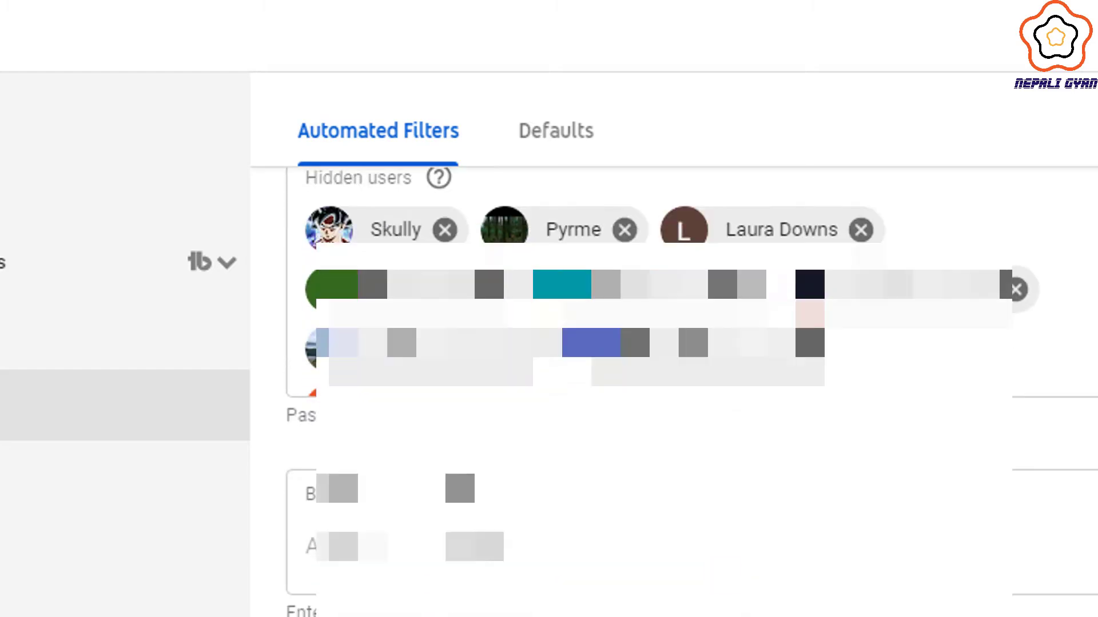
pyautogui.scroll(3, 675, 371)
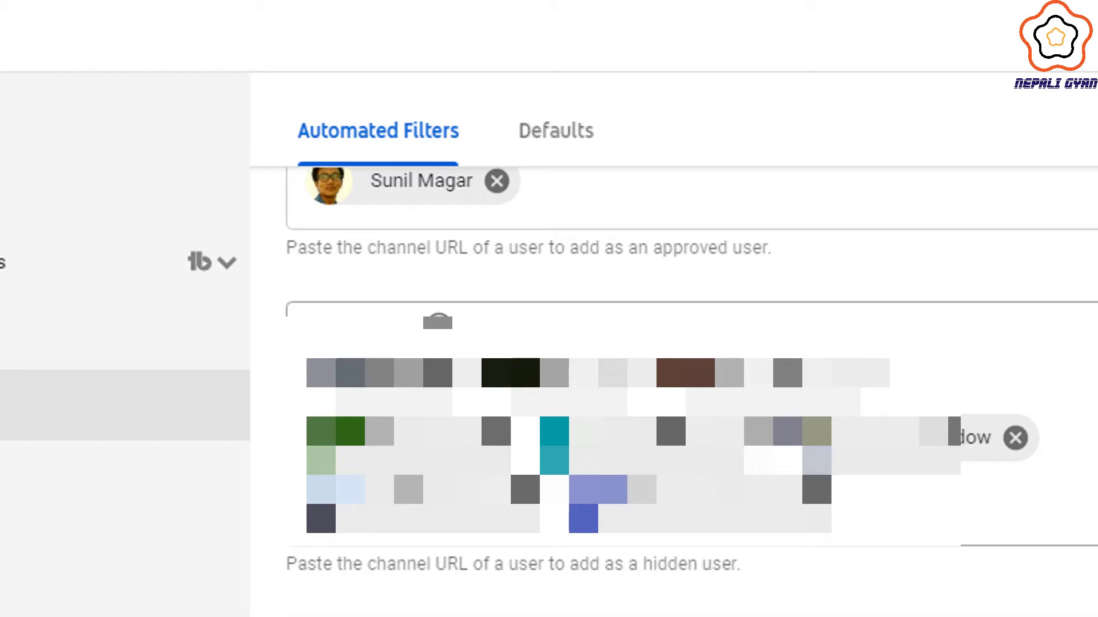
pyautogui.scroll(-1, 981, 496)
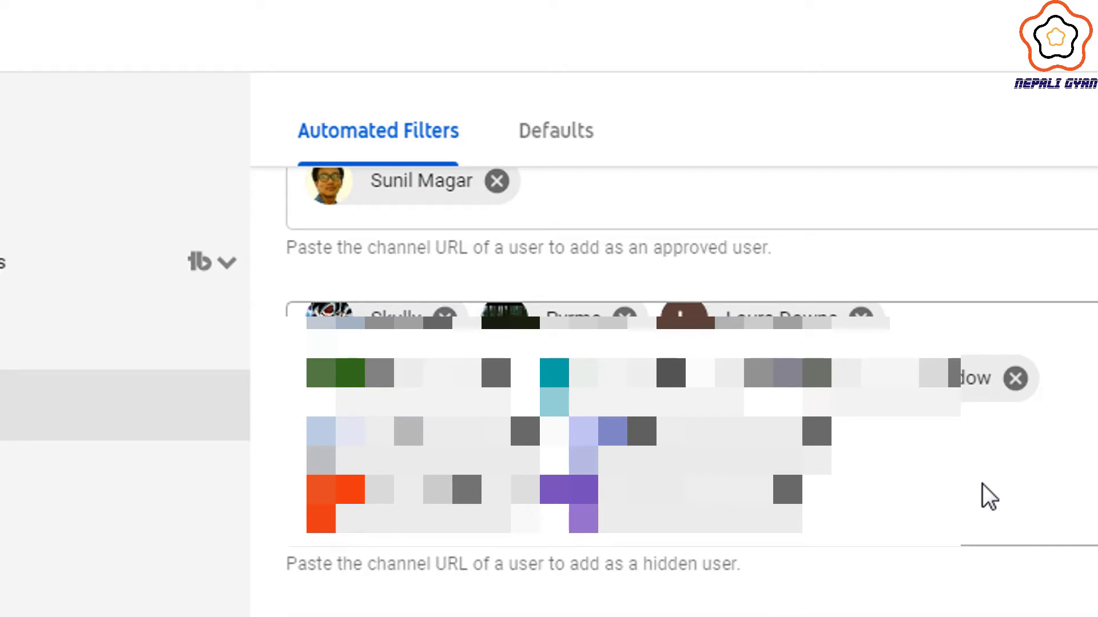
pyautogui.scroll(-5, 892, 400)
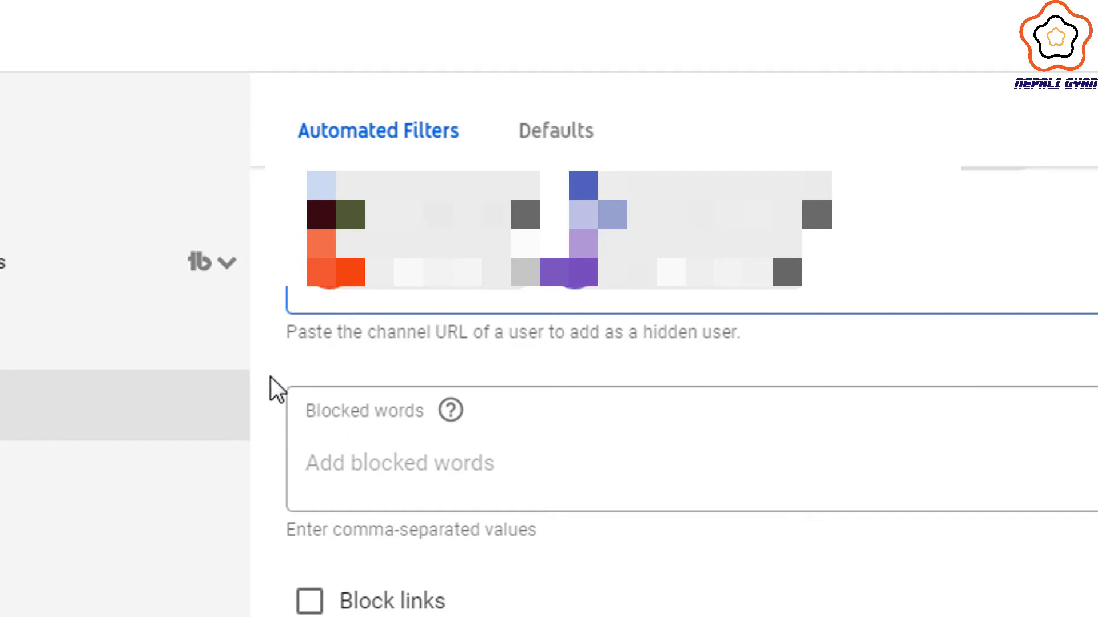
pyautogui.moveTo(263, 374)
pyautogui.mouseDown()
pyautogui.moveTo(853, 522)
pyautogui.moveTo(1095, 544)
pyautogui.mouseUp()
pyautogui.click(770, 474)
pyautogui.hotkey('ctrl', 'v')
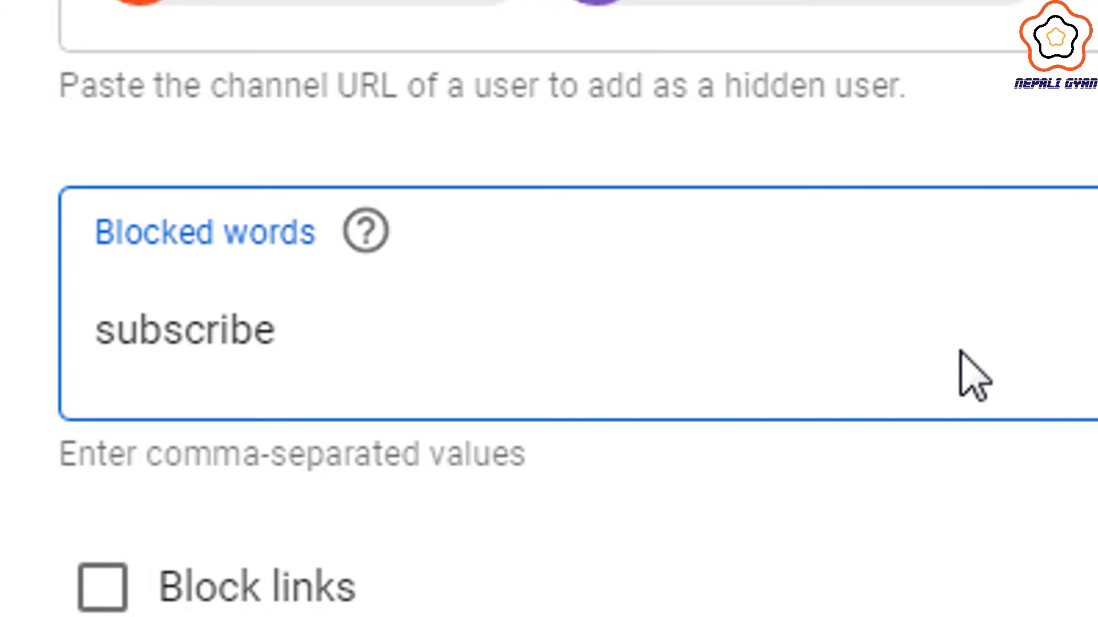
pyautogui.press('Return')
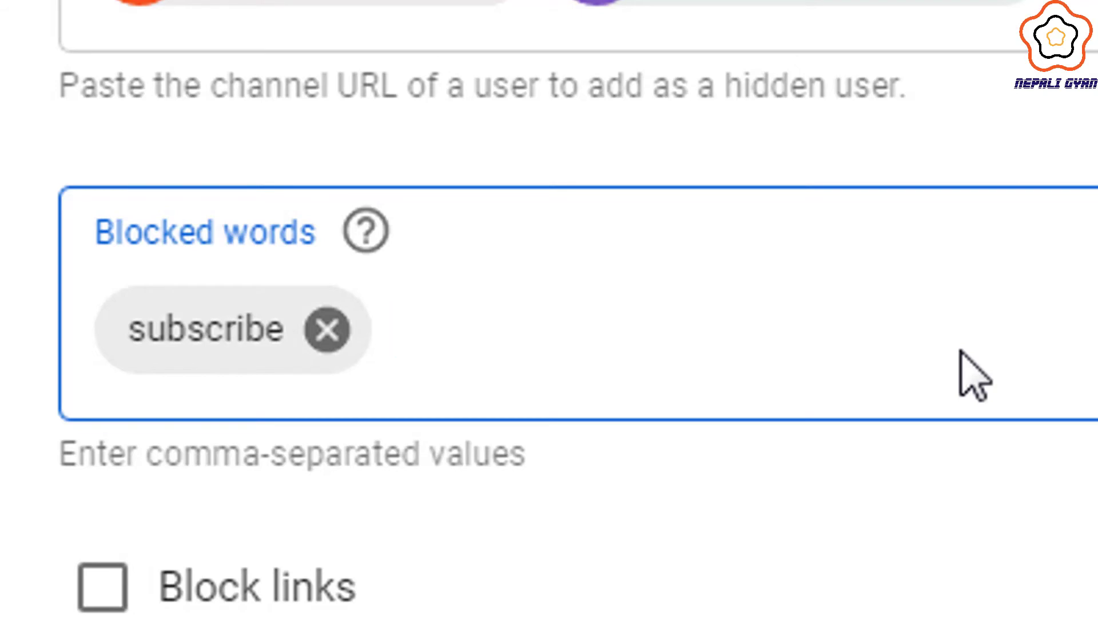
# - Enable Block links and save the community settings
pyautogui.click(665, 439)
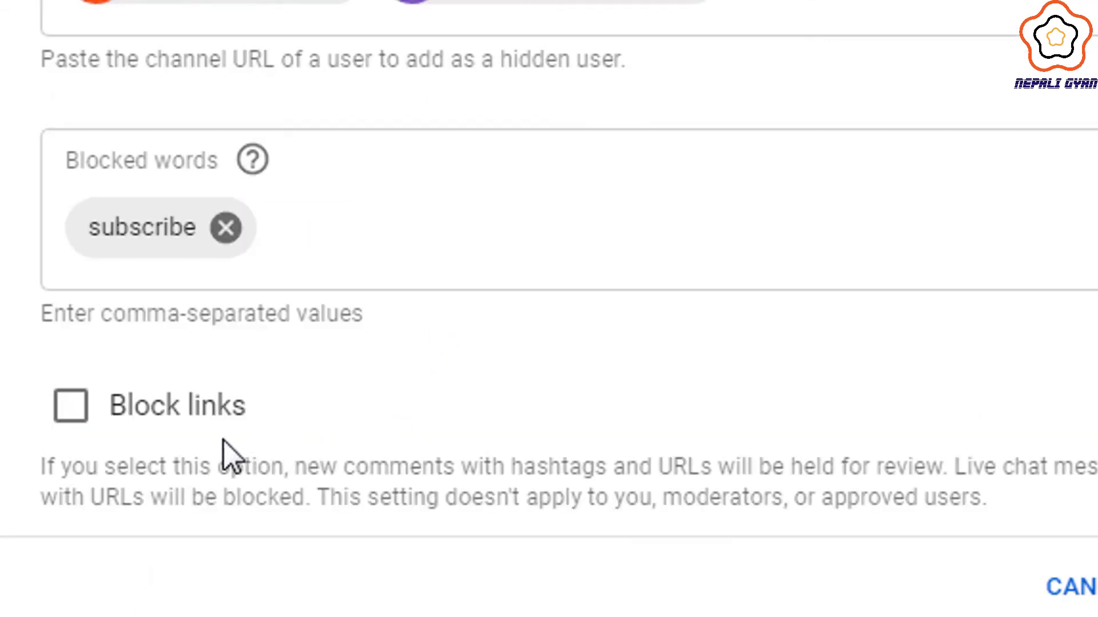
pyautogui.click(67, 404)
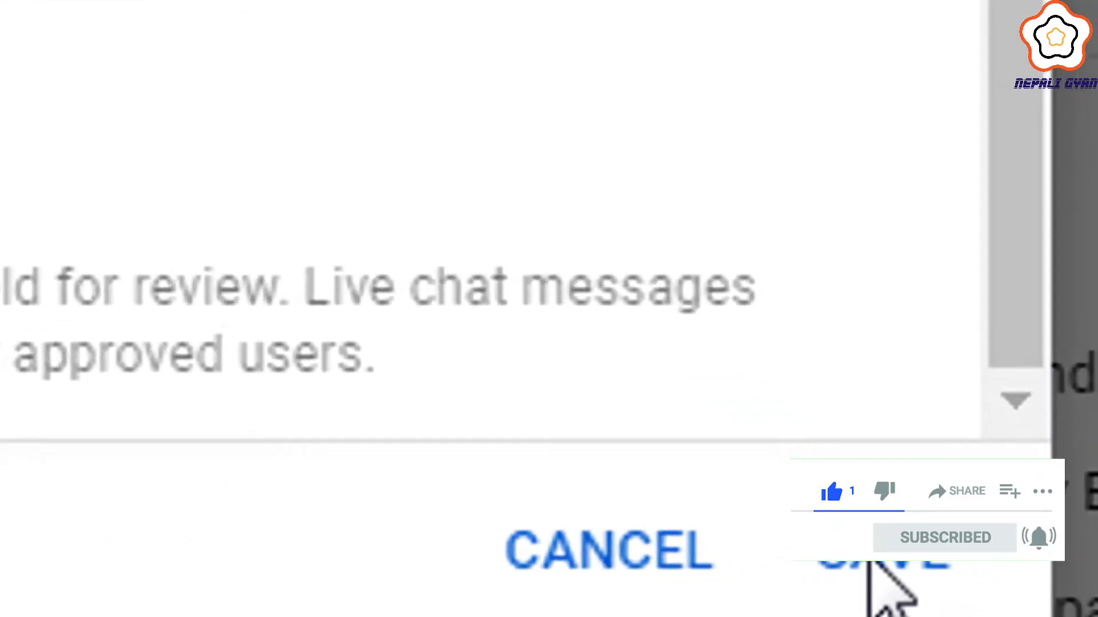
pyautogui.click(916, 566)
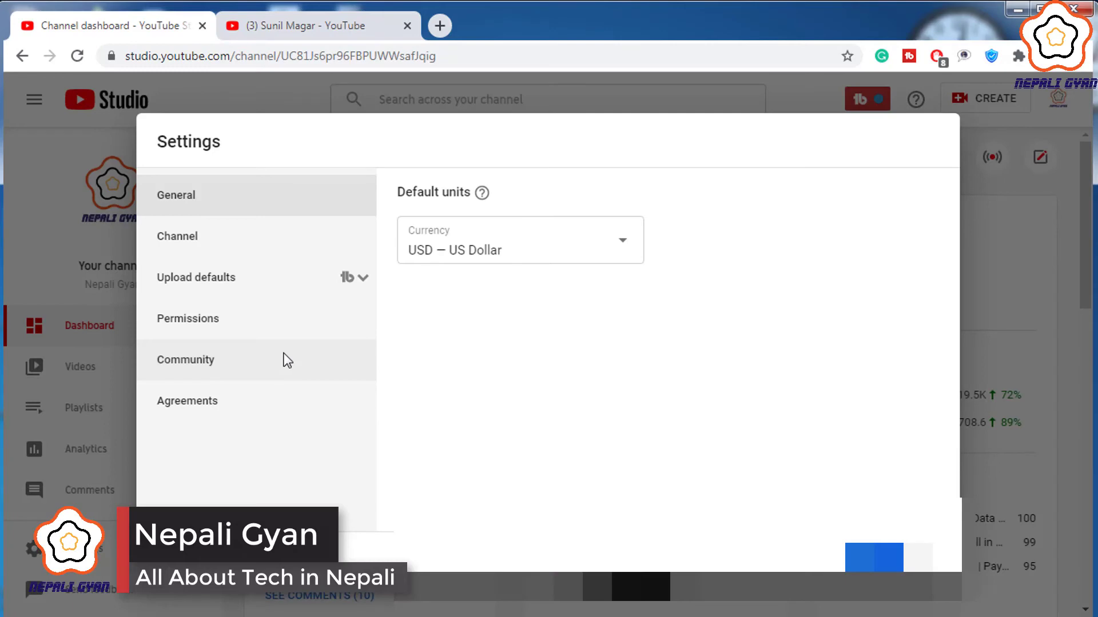
# - Reopen the Community settings and check the saved moderator, approved user, blocked word and Block links entries
pyautogui.click(287, 361)
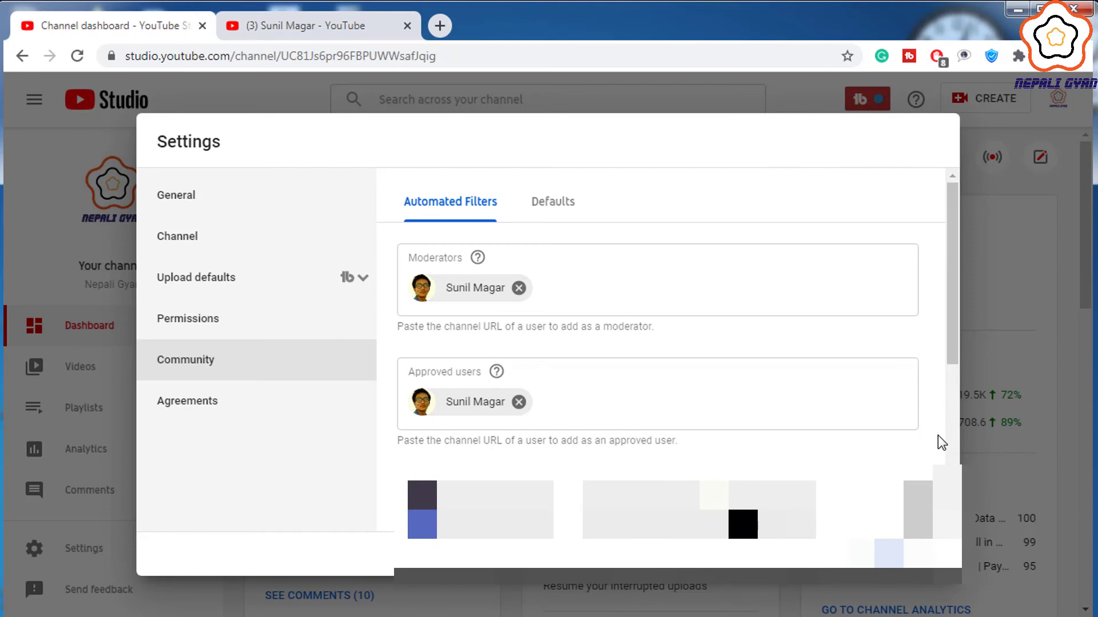
pyautogui.scroll(-5, 938, 444)
pyautogui.scroll(-3, 938, 432)
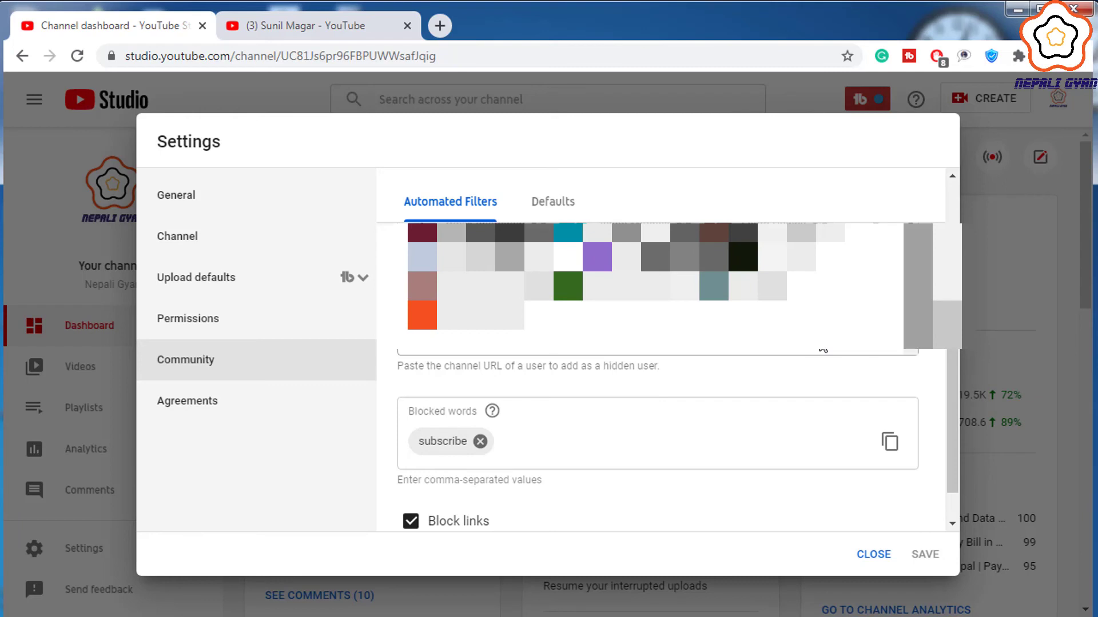
pyautogui.click(629, 455)
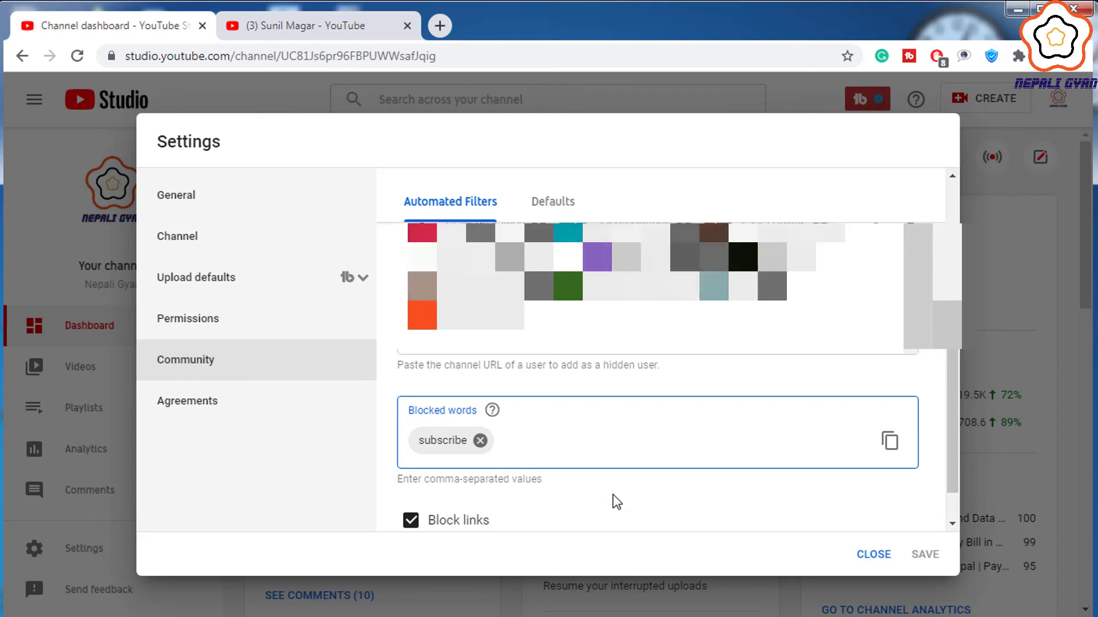
pyautogui.scroll(-1, 616, 502)
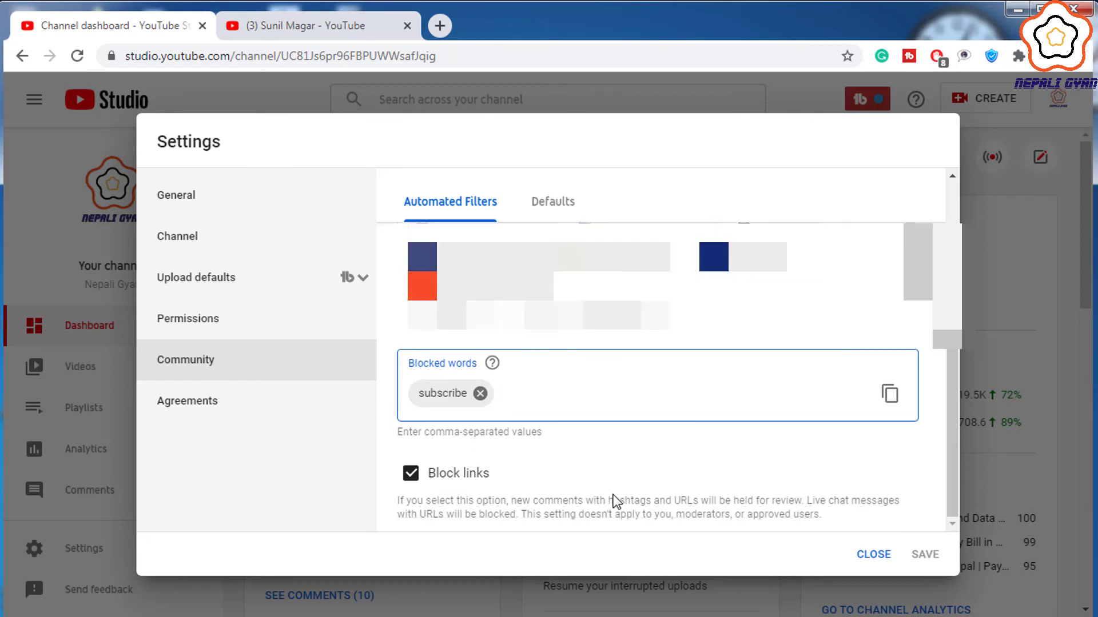